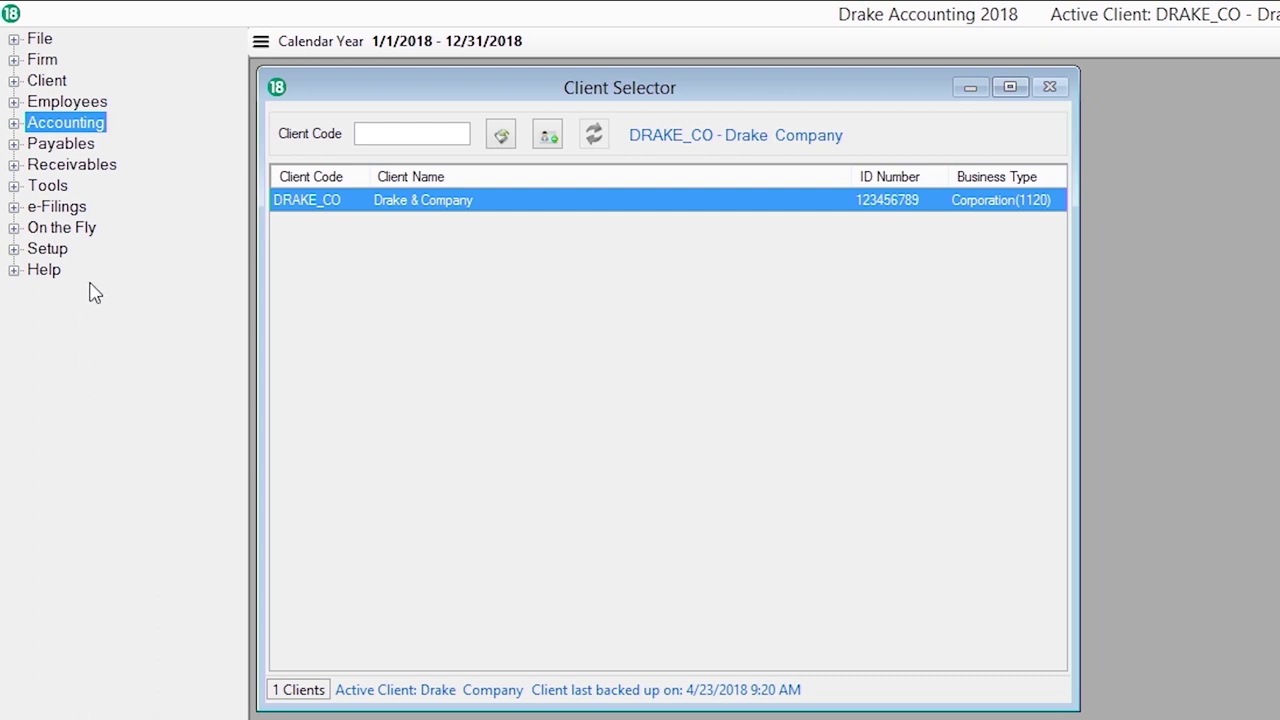
Review the existing employee's setup, wages and rates, and the Form 941 federal forms list
click(14, 102)
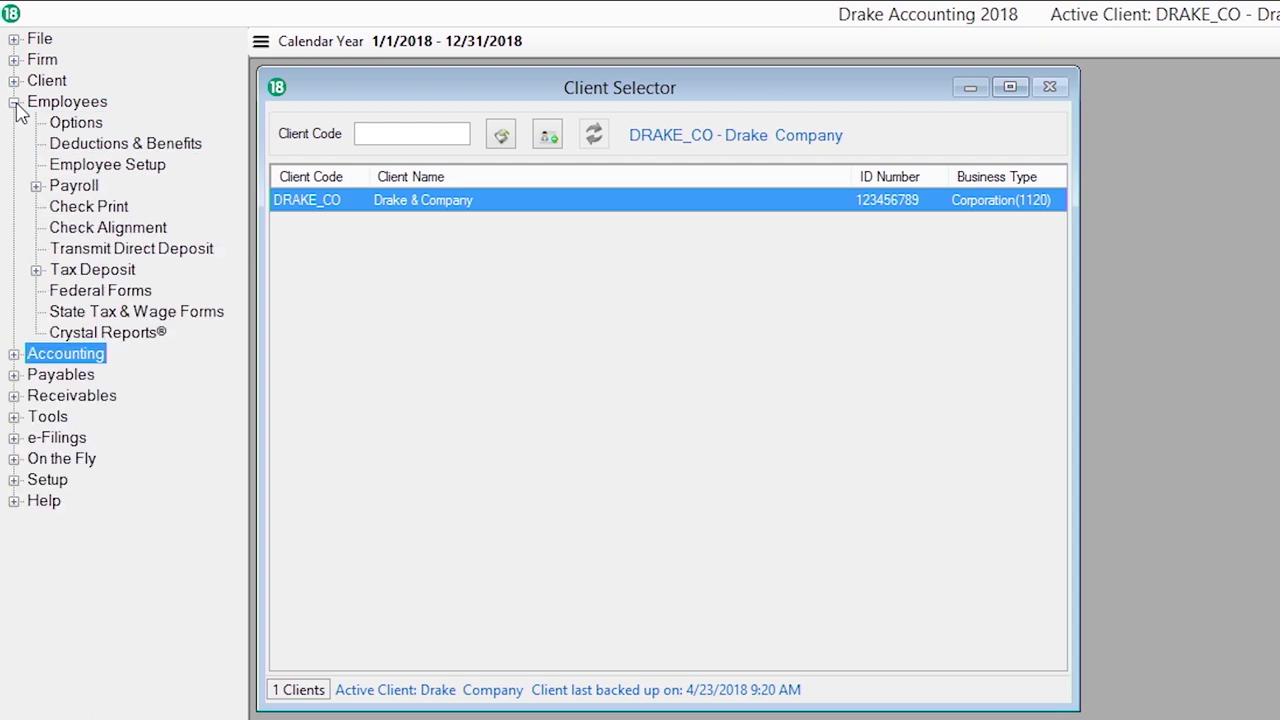
click(104, 166)
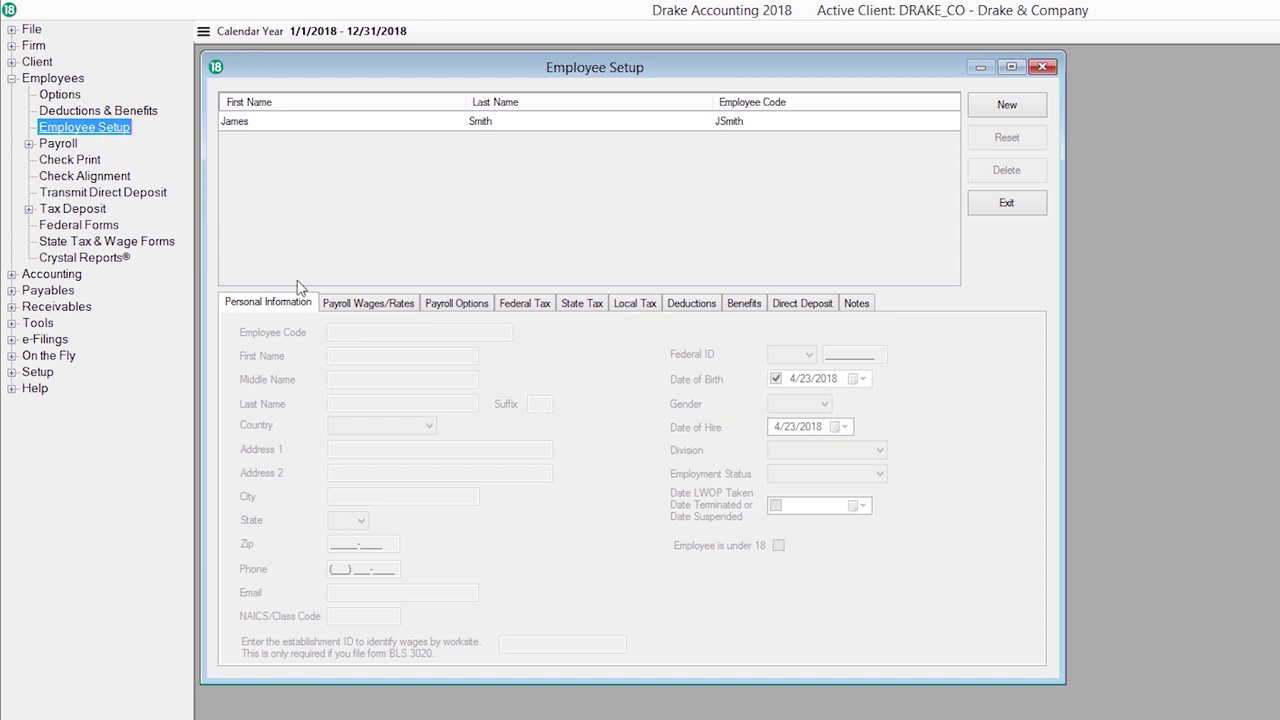
click(628, 124)
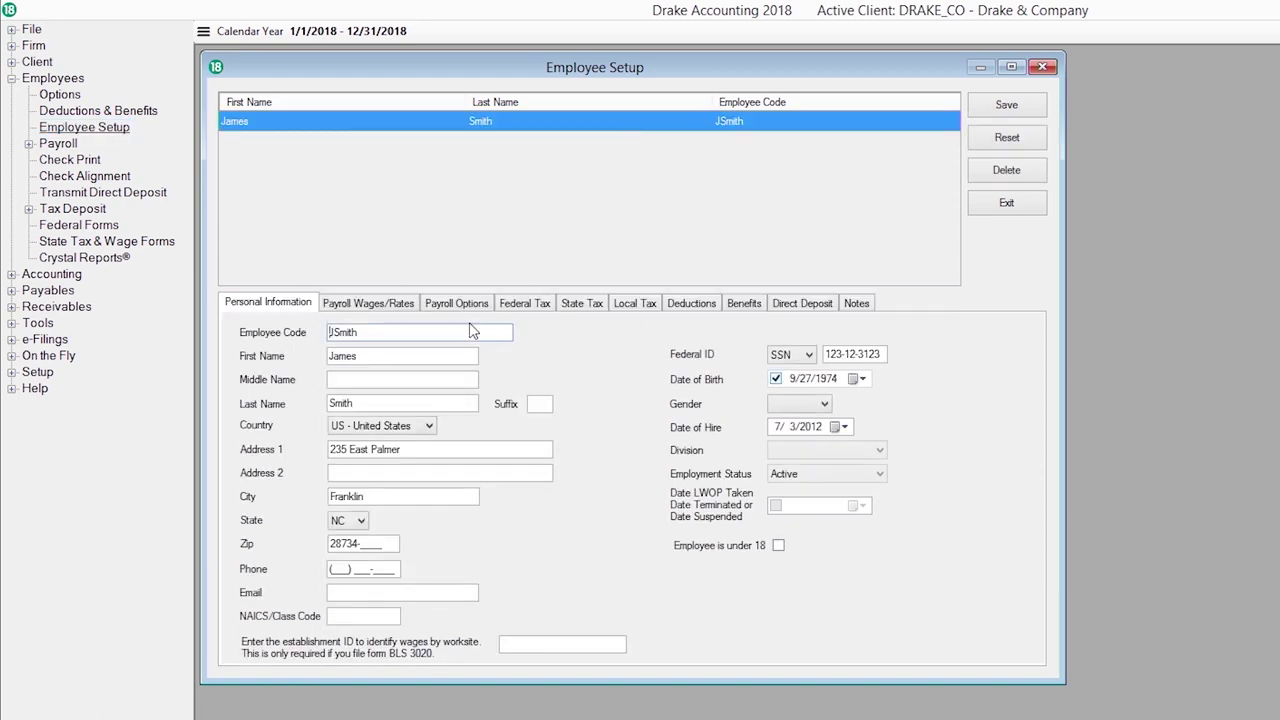
click(393, 306)
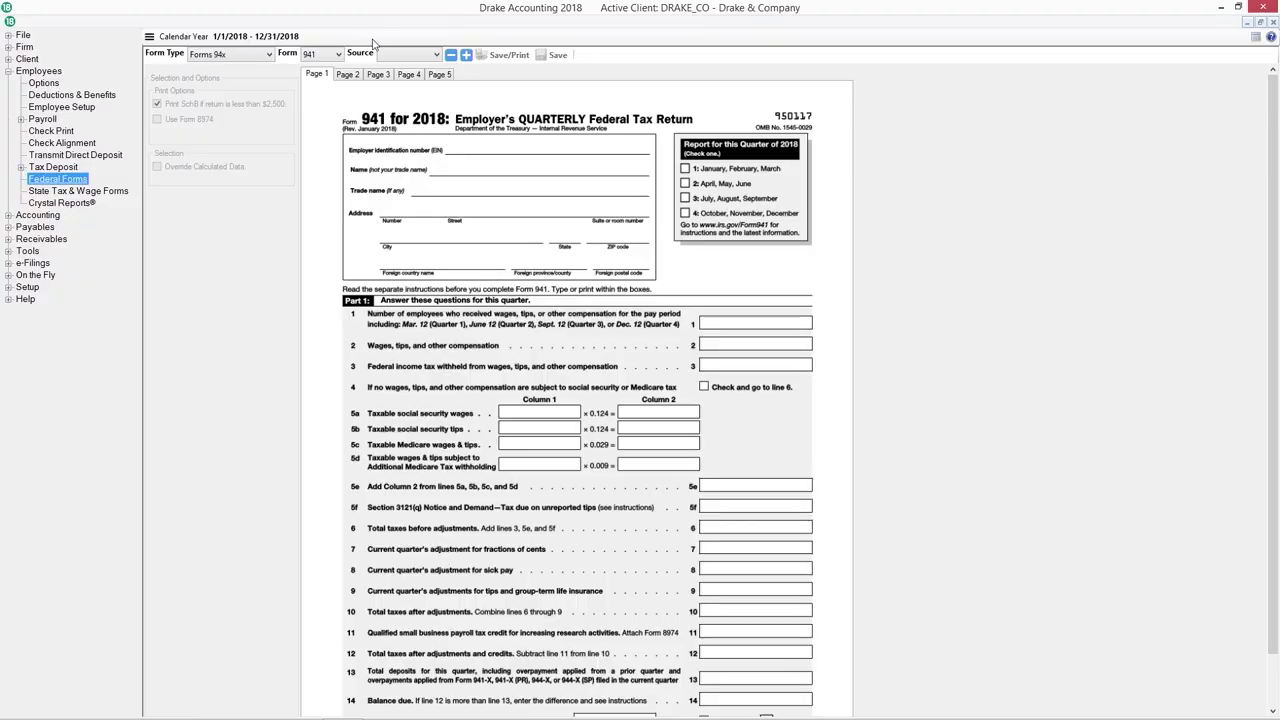
click(339, 55)
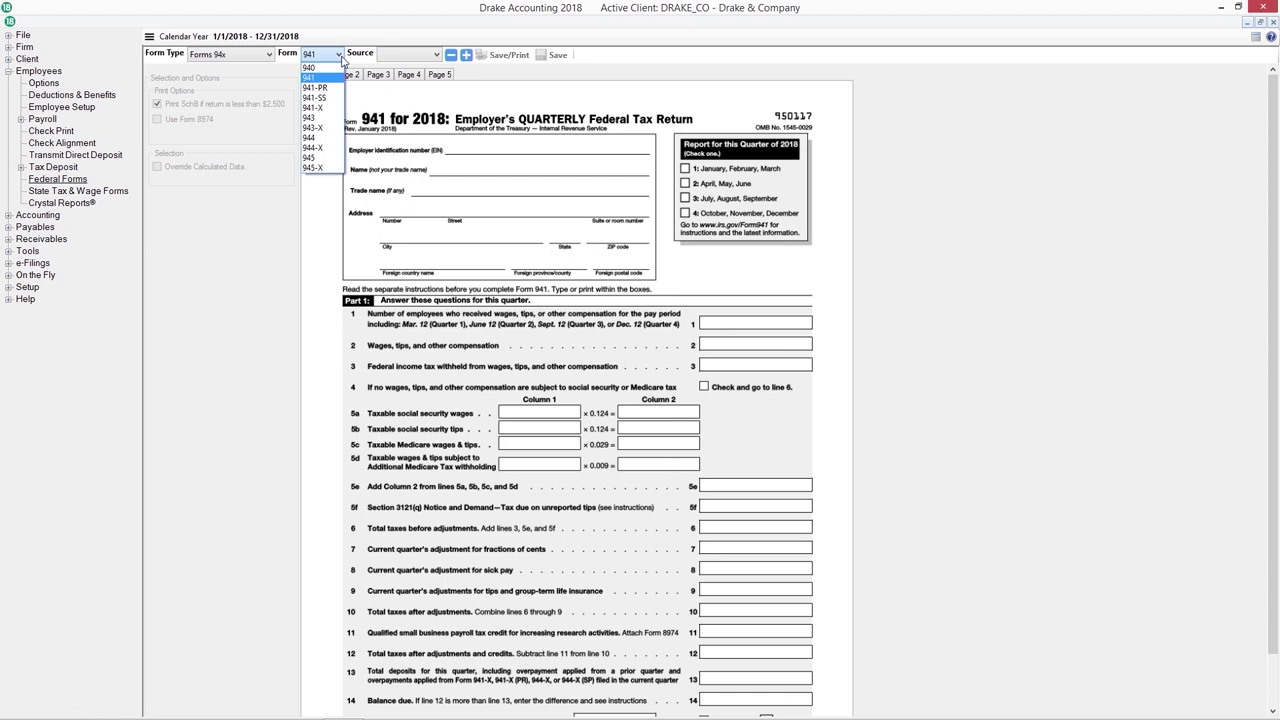
click(21, 120)
View the live payroll entry and check printing screens, closing each
click(21, 120)
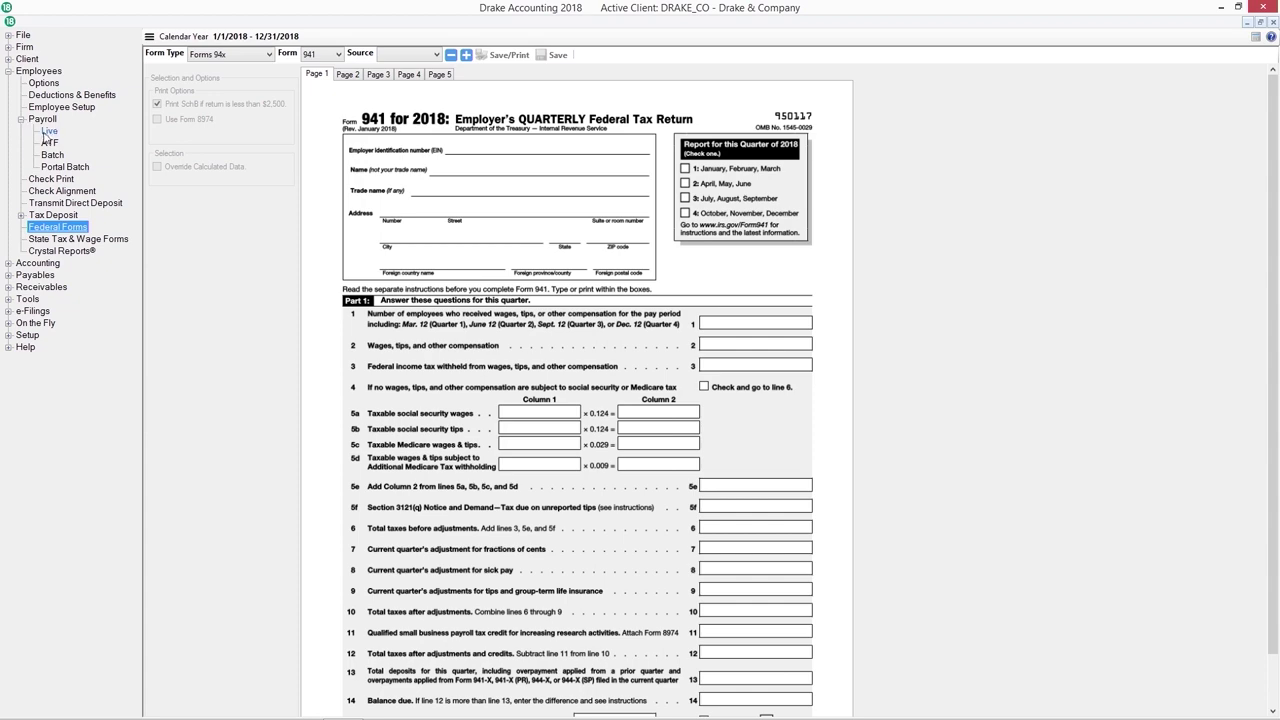
click(48, 132)
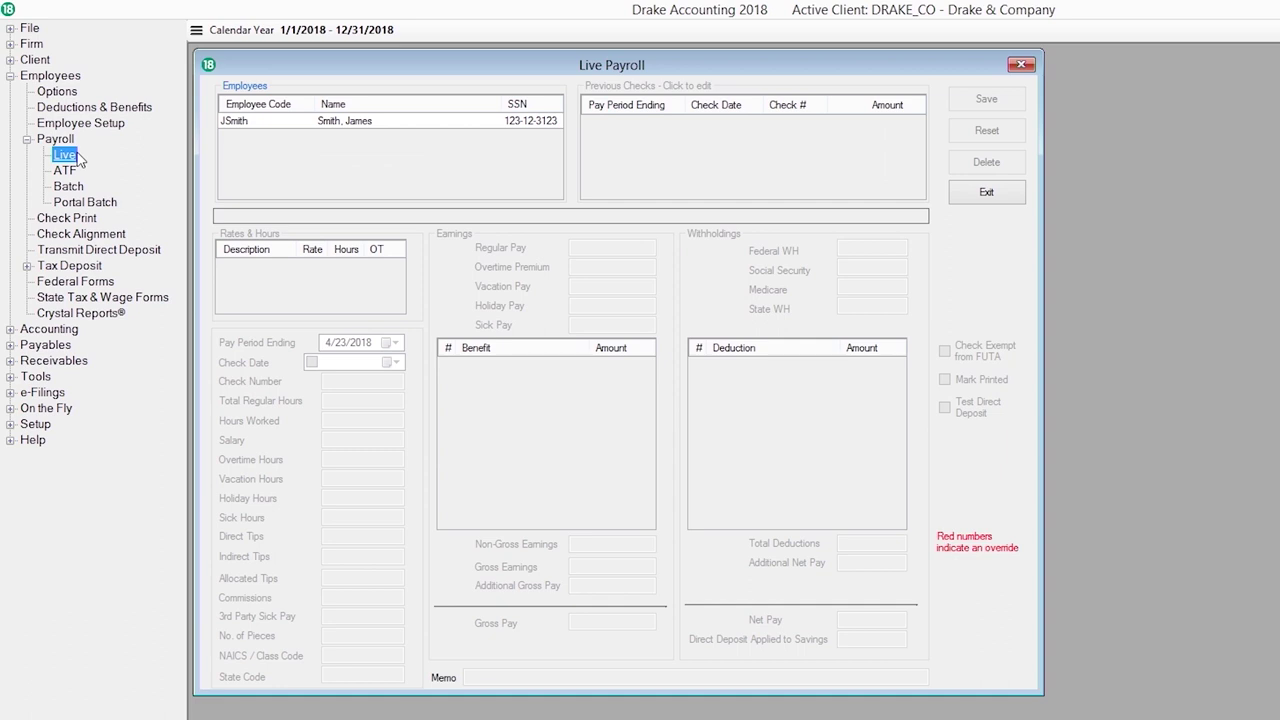
click(1006, 197)
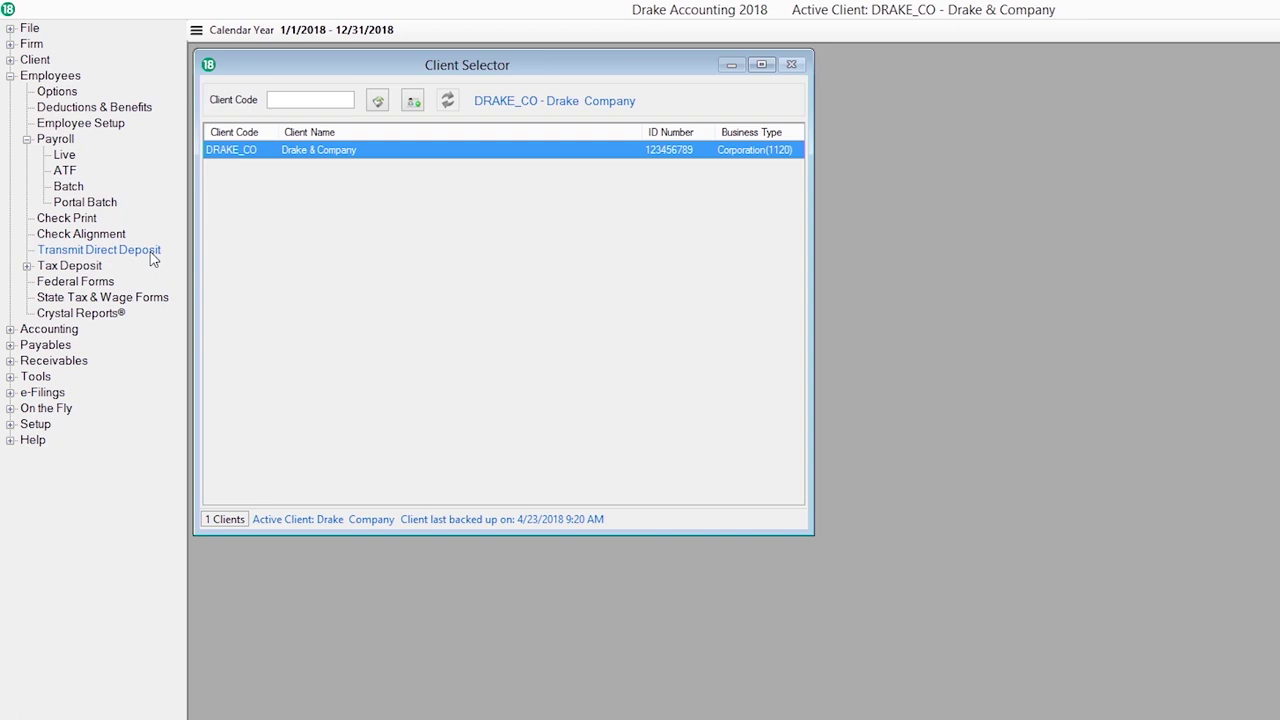
click(80, 219)
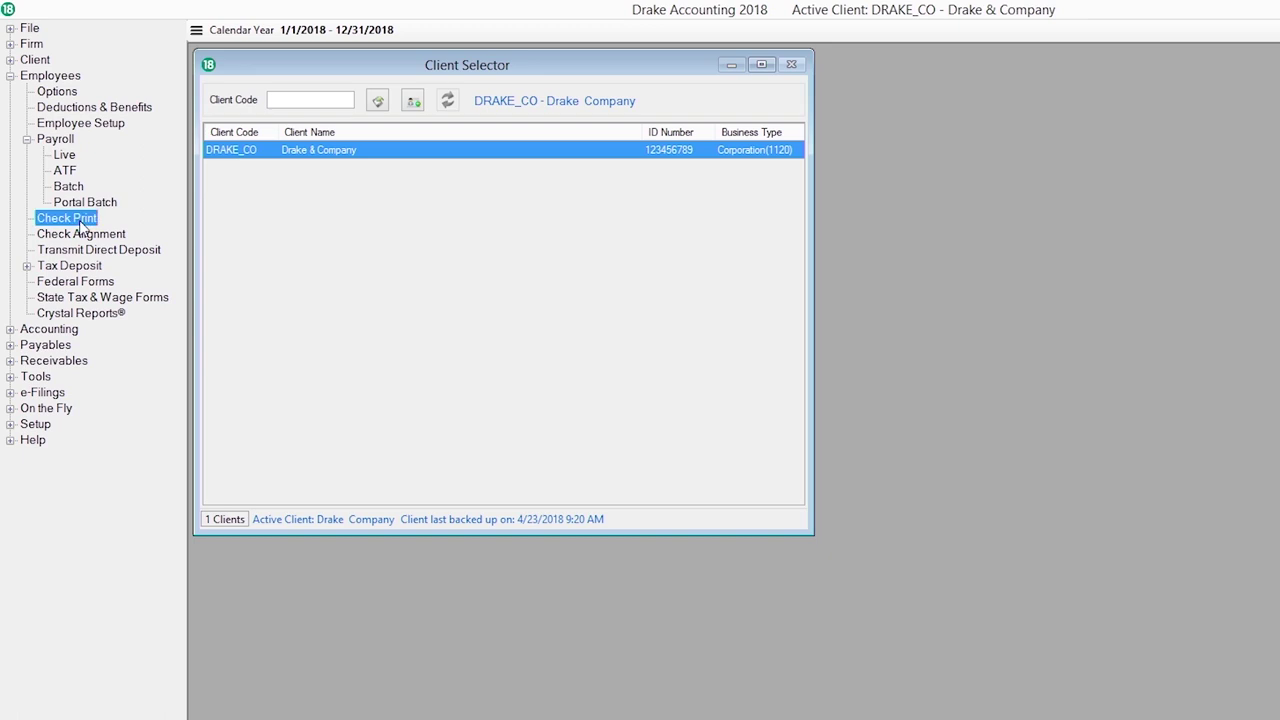
click(748, 162)
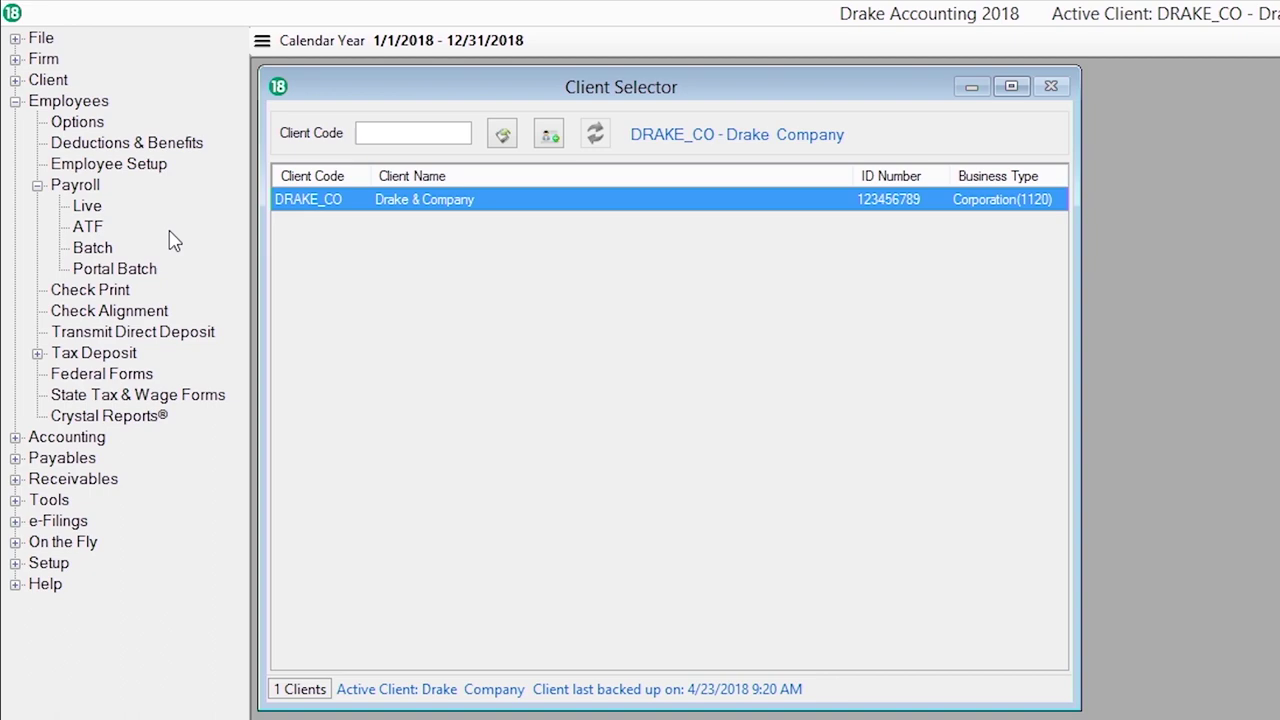
Start a new payroll batch named 01/01/, then collapse the payroll options
click(90, 249)
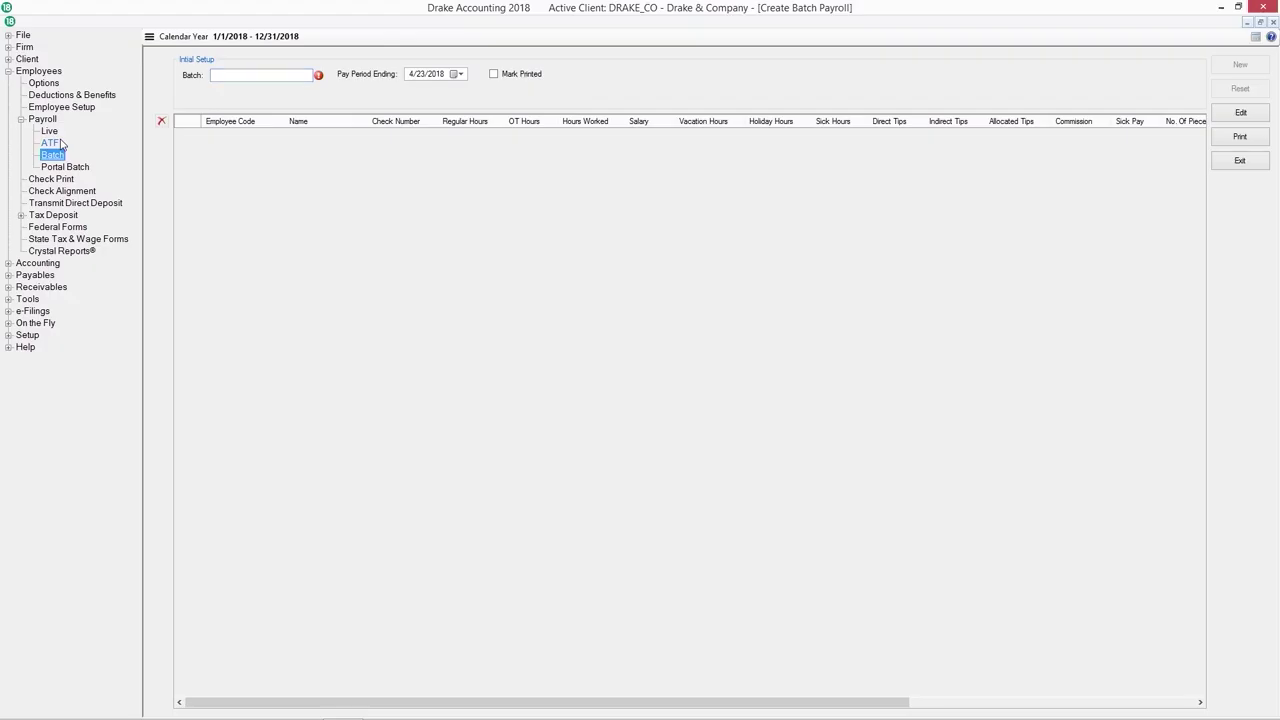
click(309, 75)
text(01/01/)
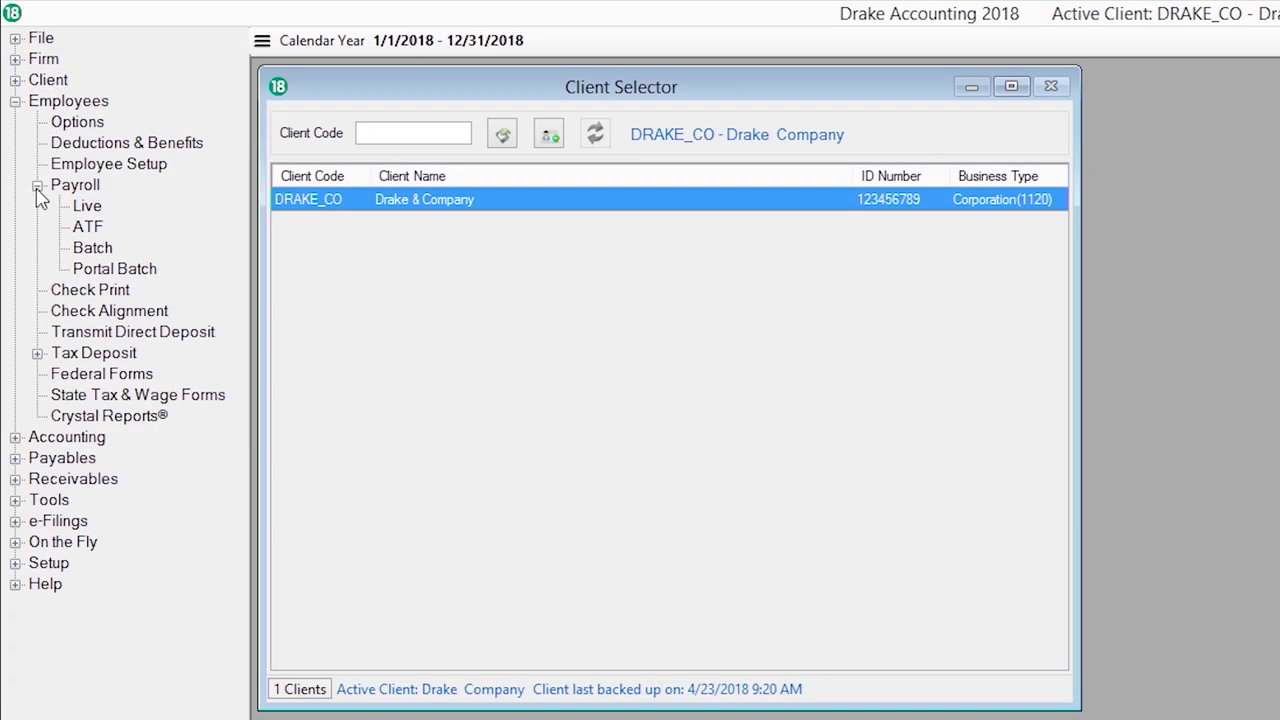
click(21, 119)
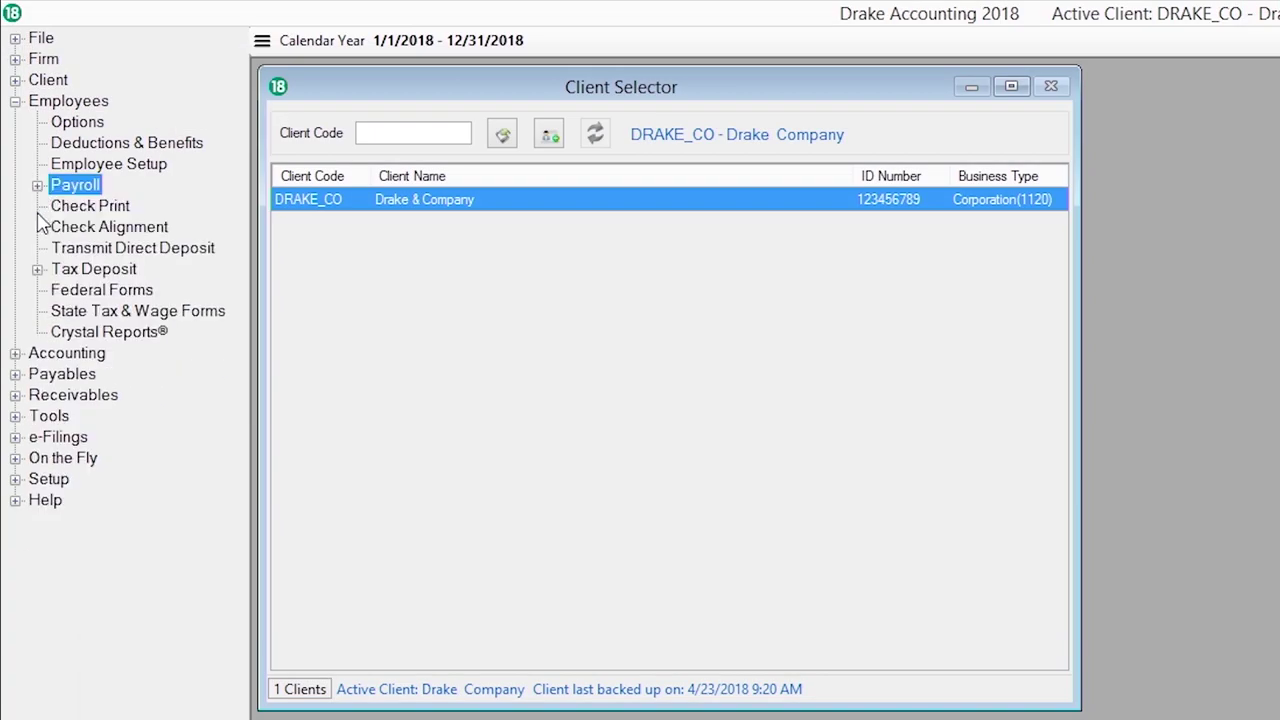
View the chart of accounts under Accounting, then close it
click(15, 356)
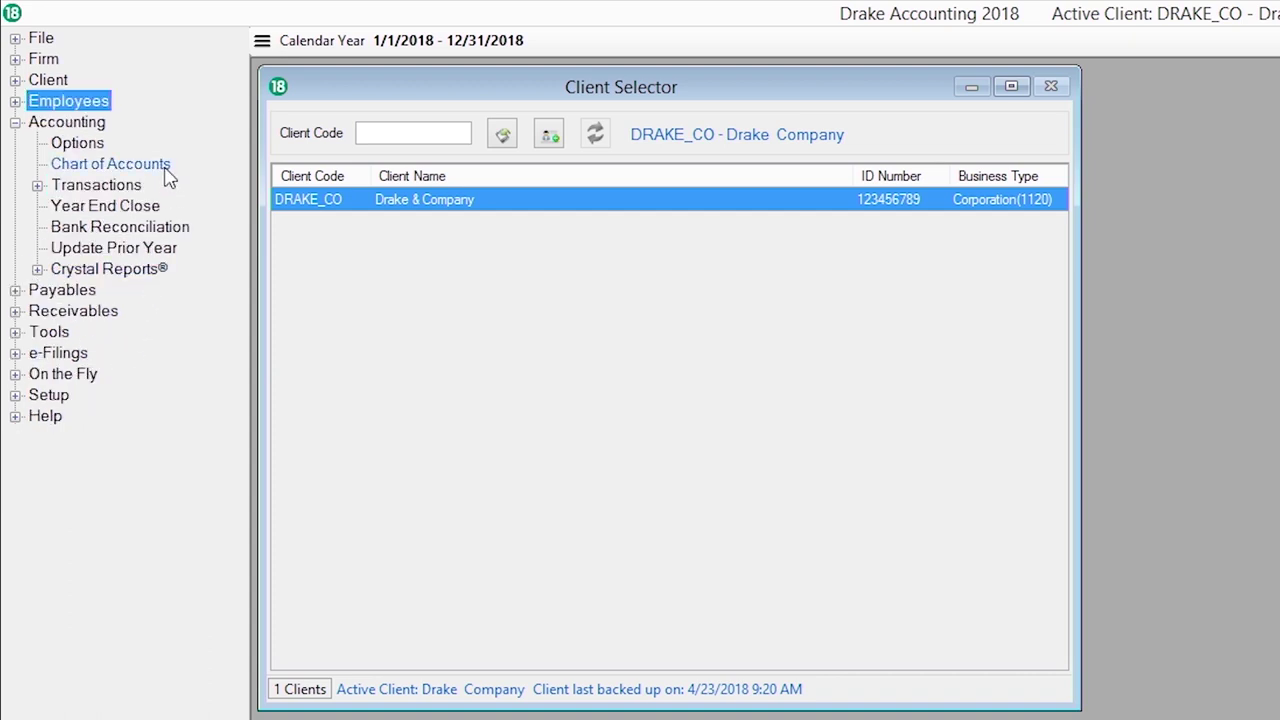
click(160, 164)
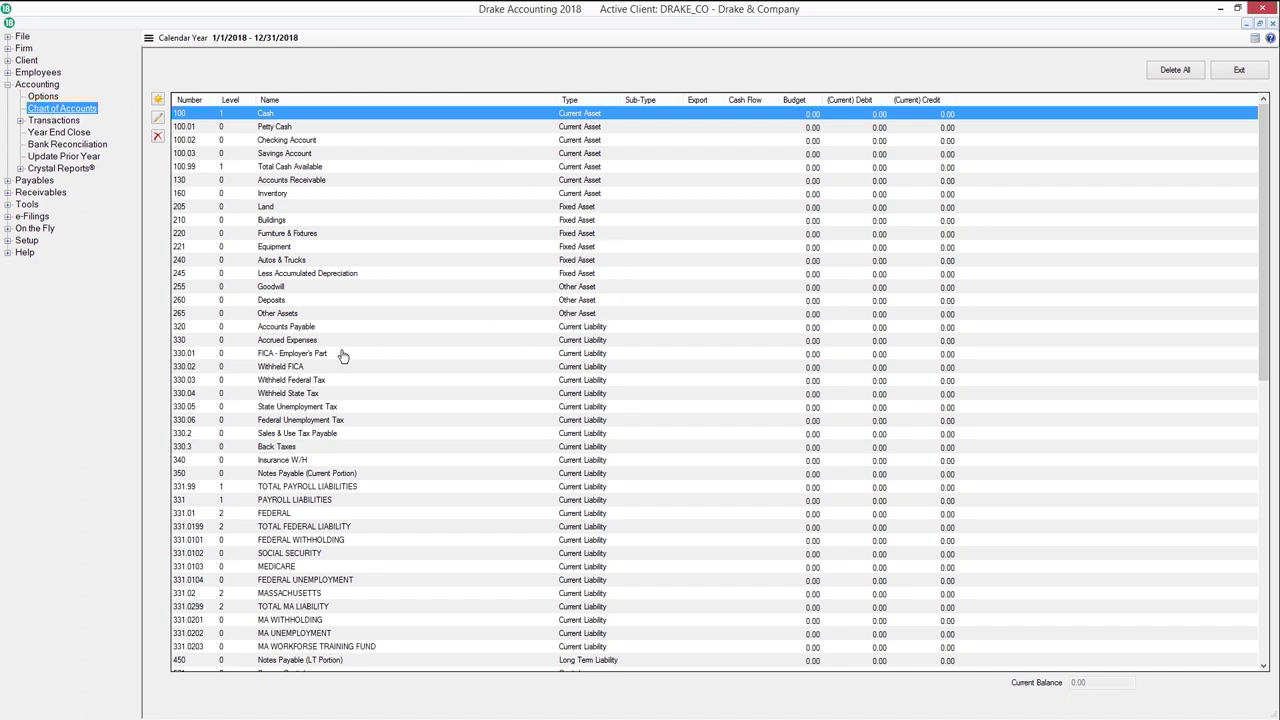
click(1246, 69)
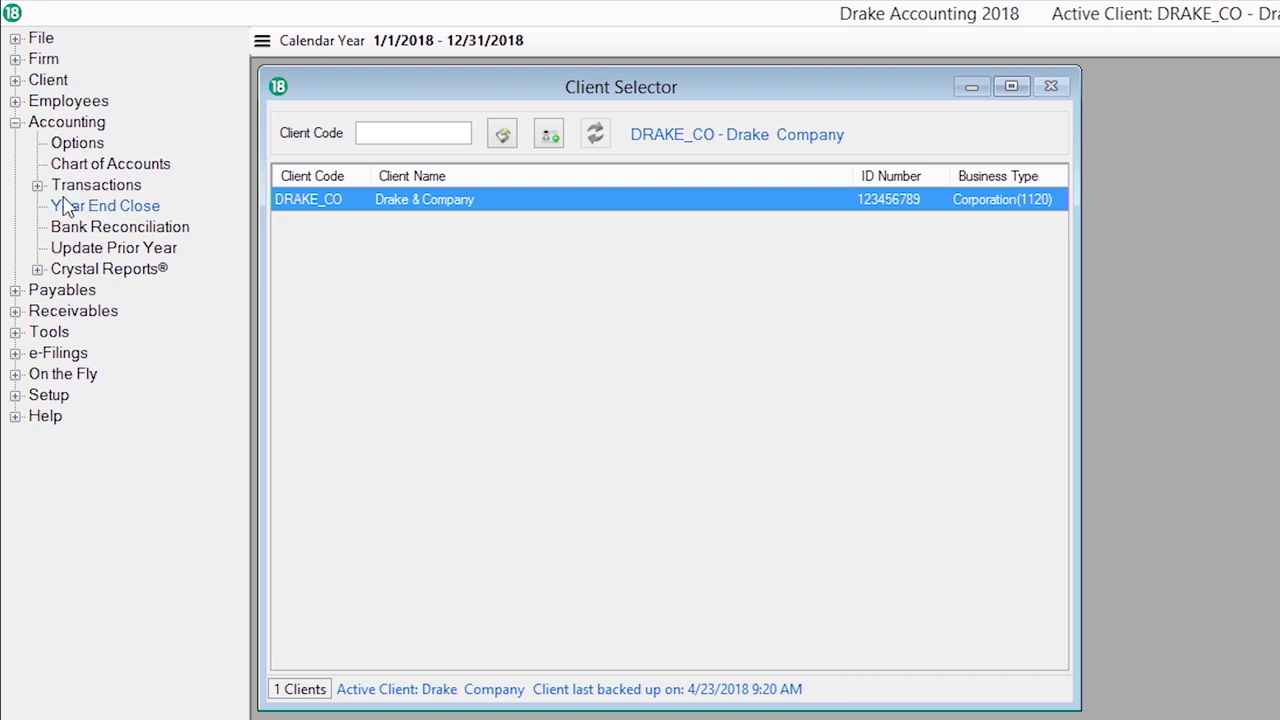
Browse unposted and posted transactions, then the bank reconciliation screen
click(36, 185)
click(80, 206)
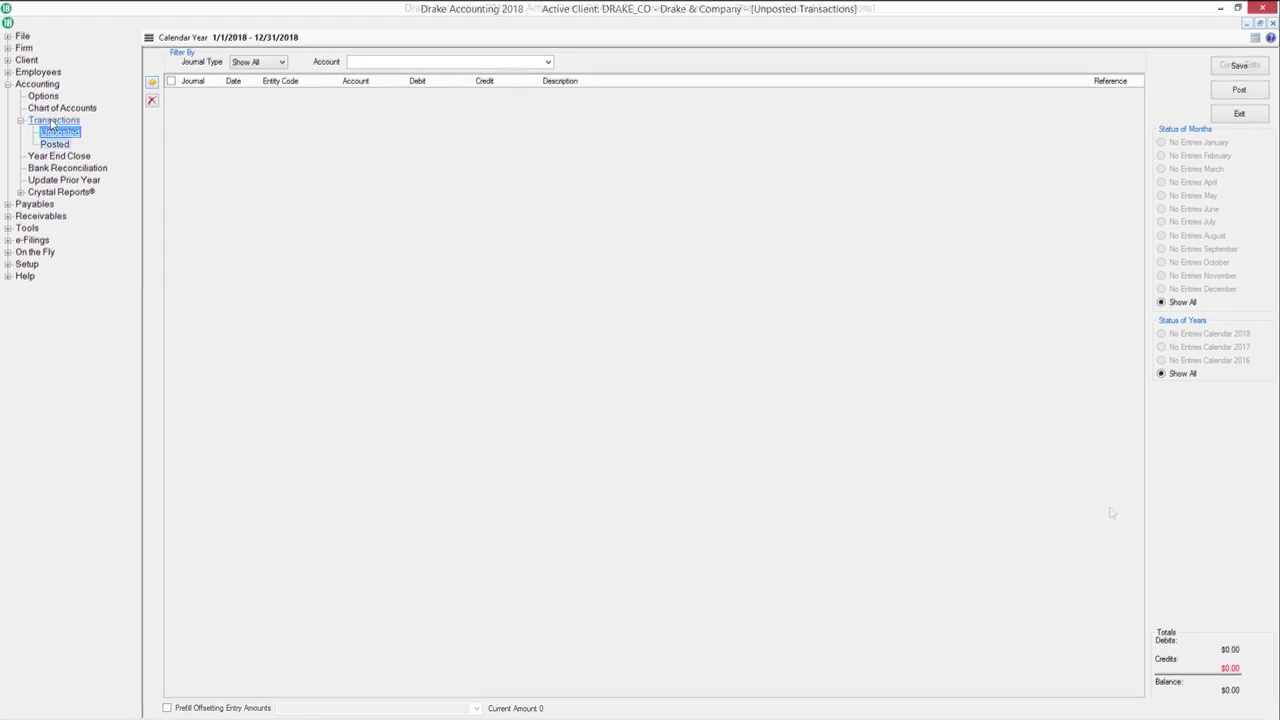
key(Down)
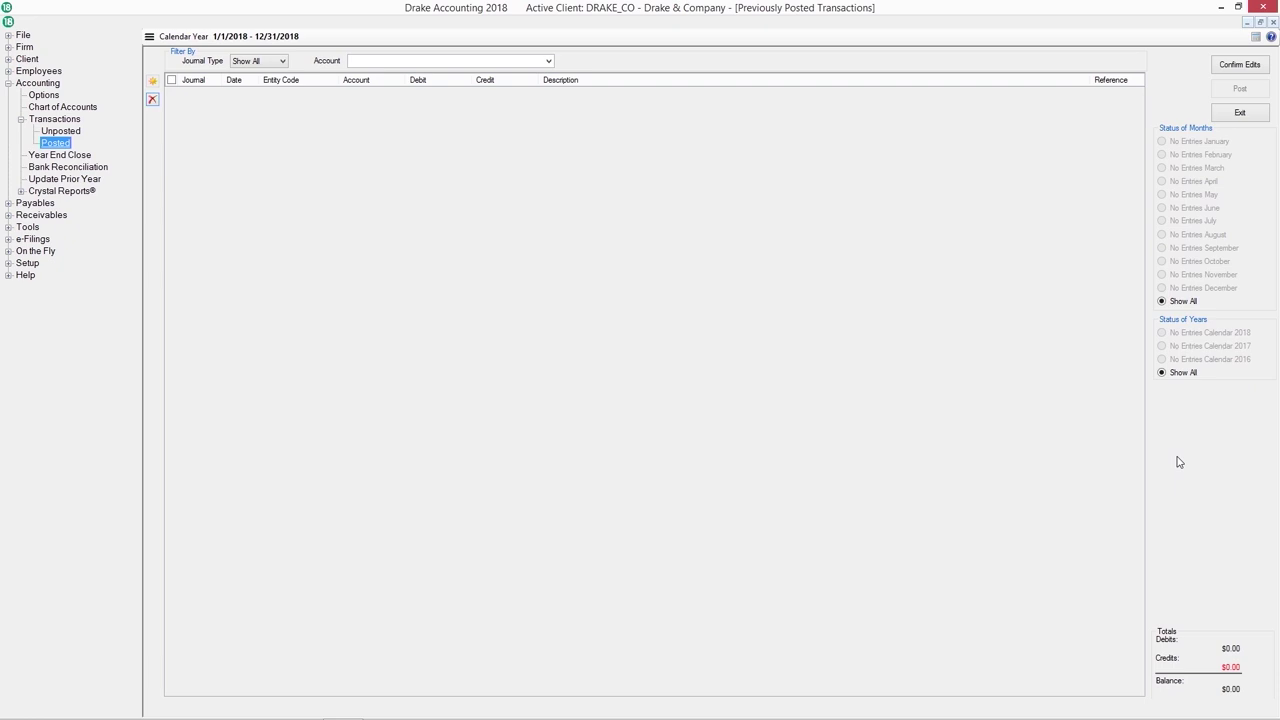
key(Down)
key(Down)
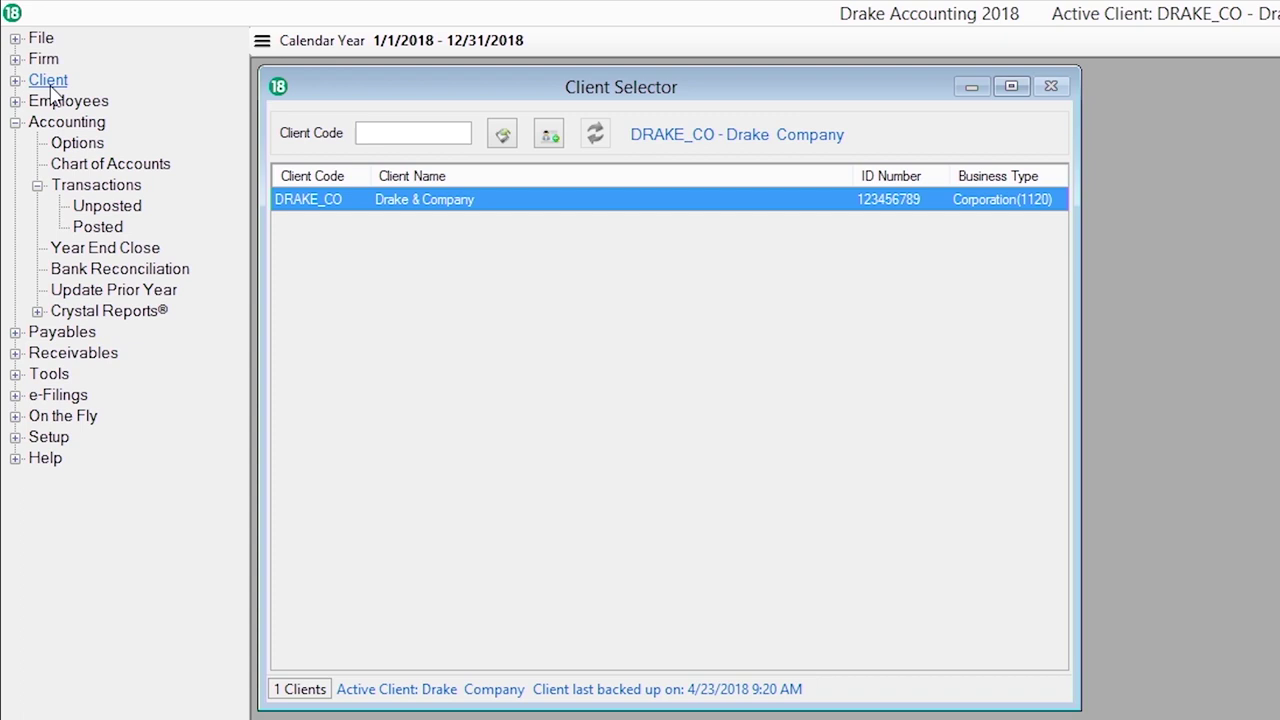
Close payables check printing, then start a Test Company vendor invoice and close it
click(15, 80)
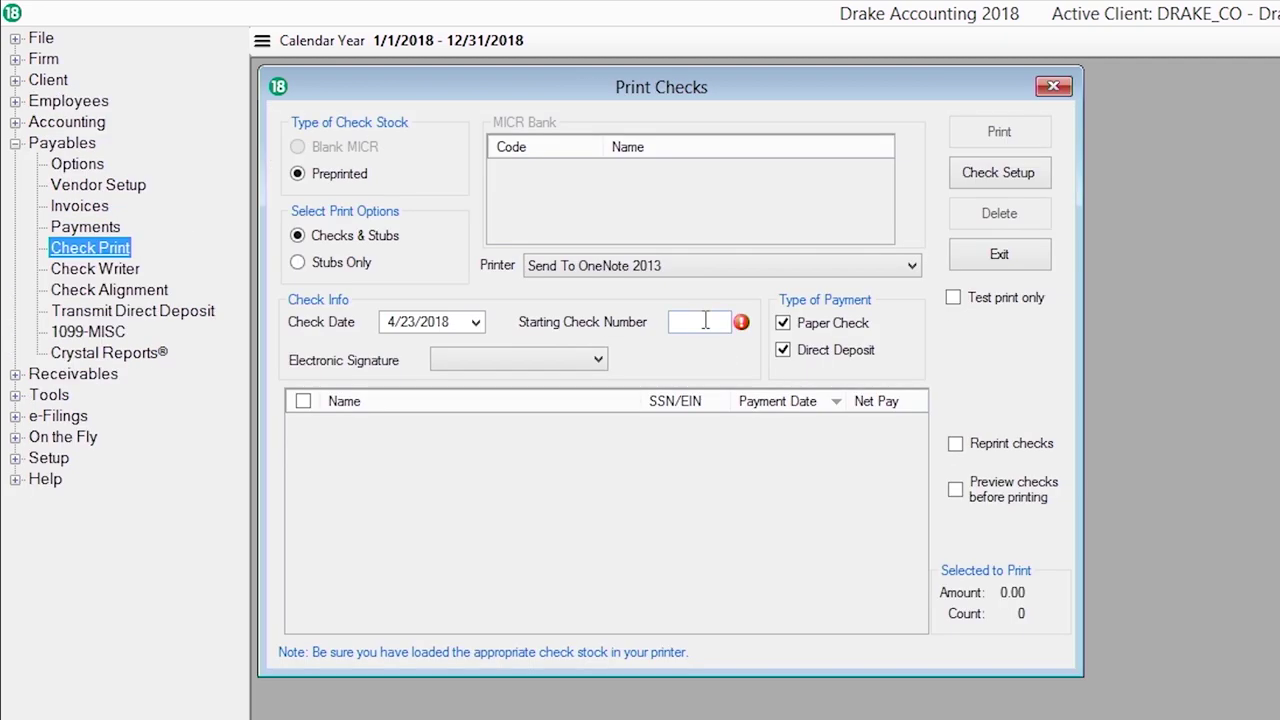
click(1000, 256)
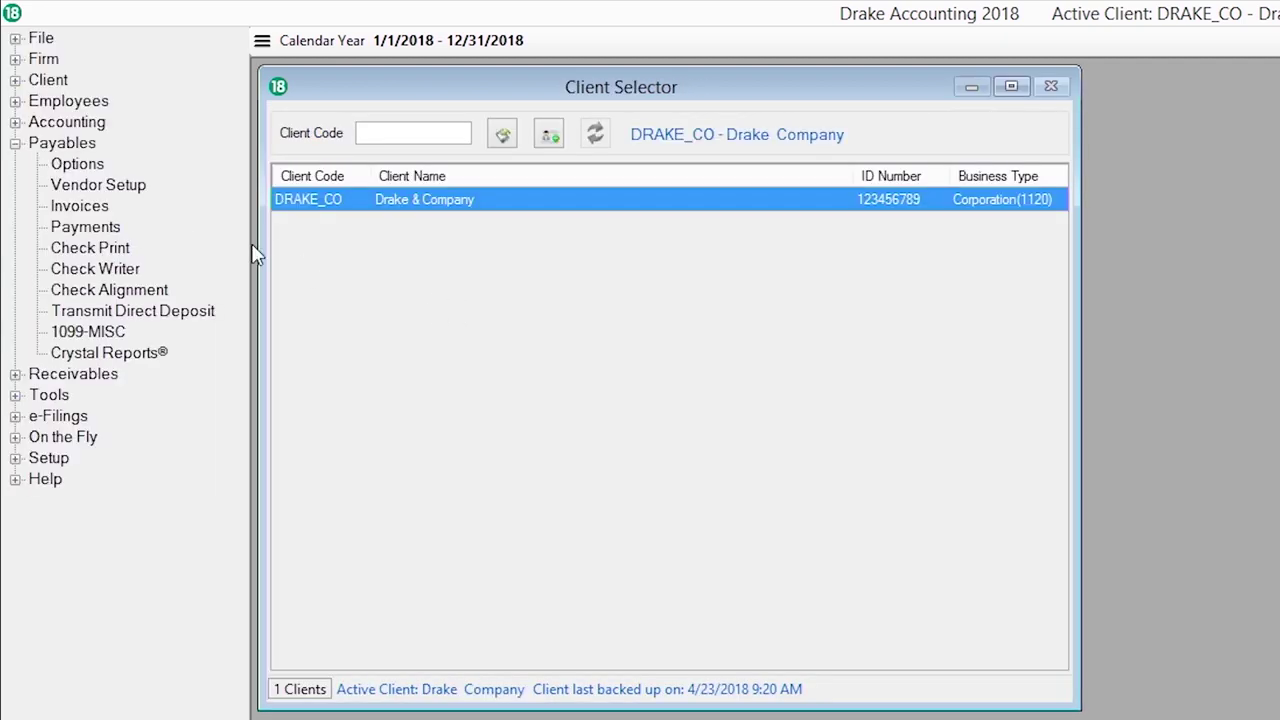
click(80, 206)
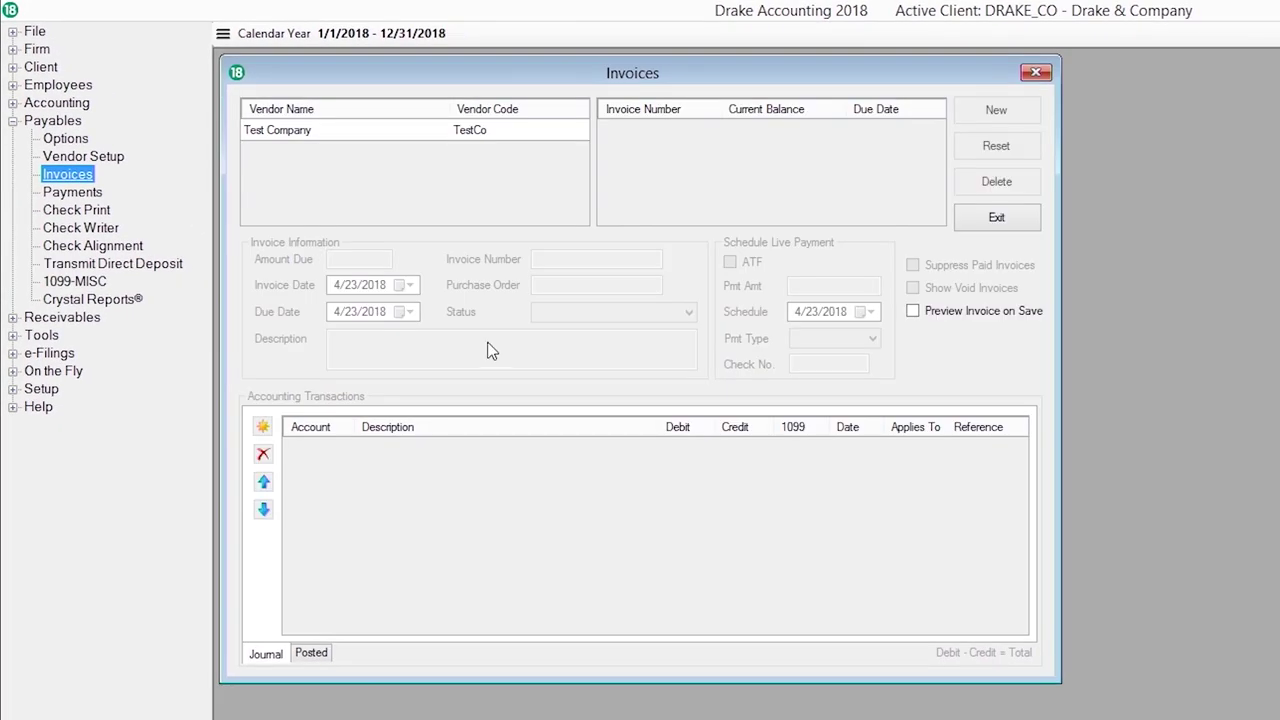
click(468, 134)
click(996, 106)
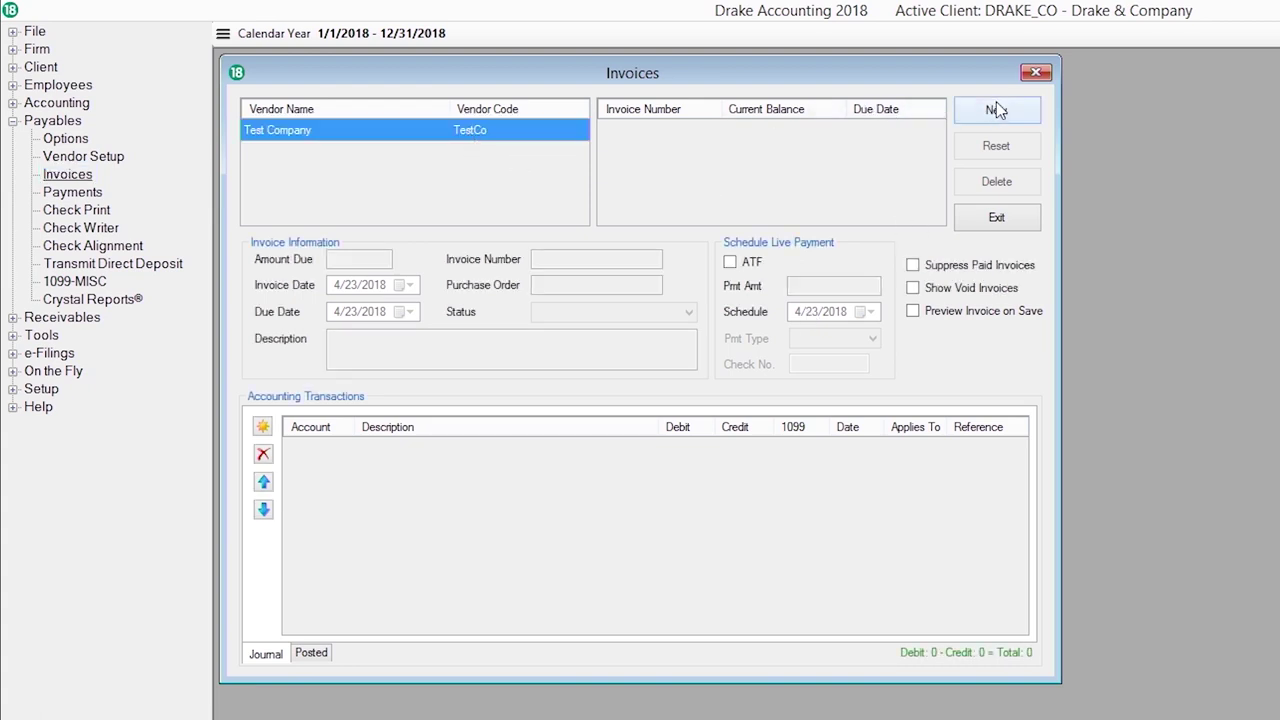
click(1006, 215)
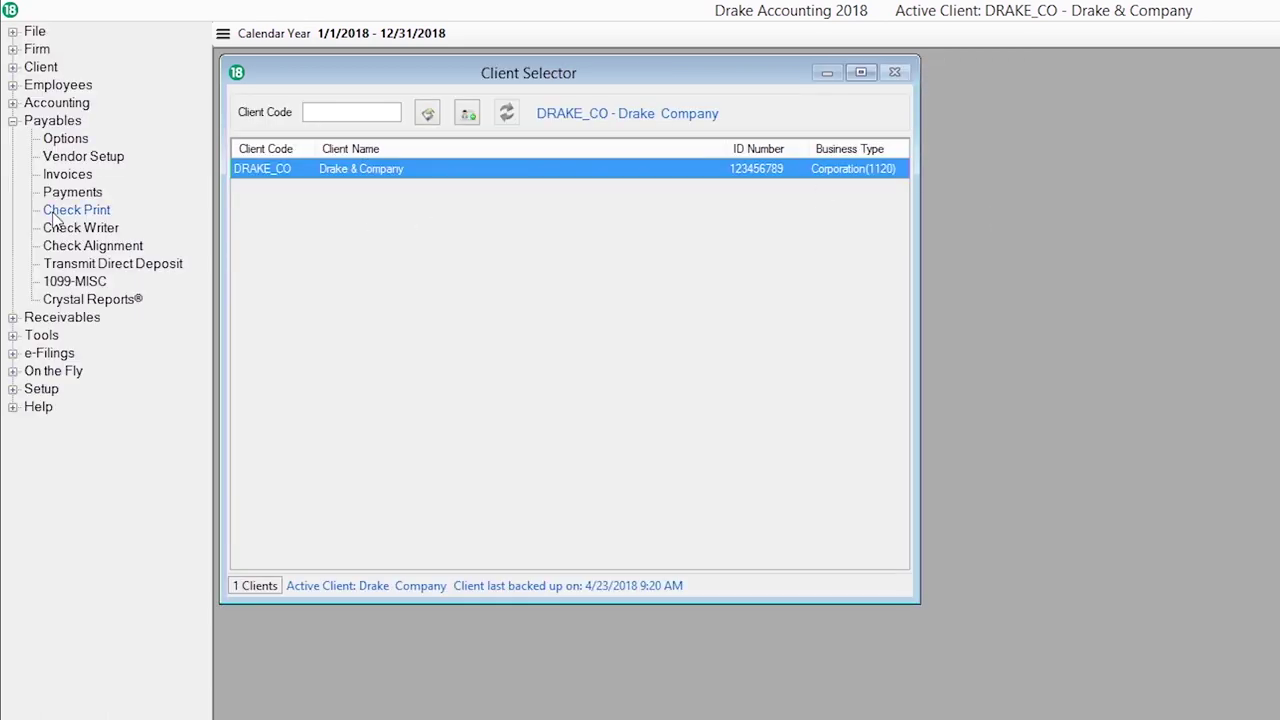
Show the 1099-MISC forms screen, leaving 1099-MISC selected as the form
click(58, 283)
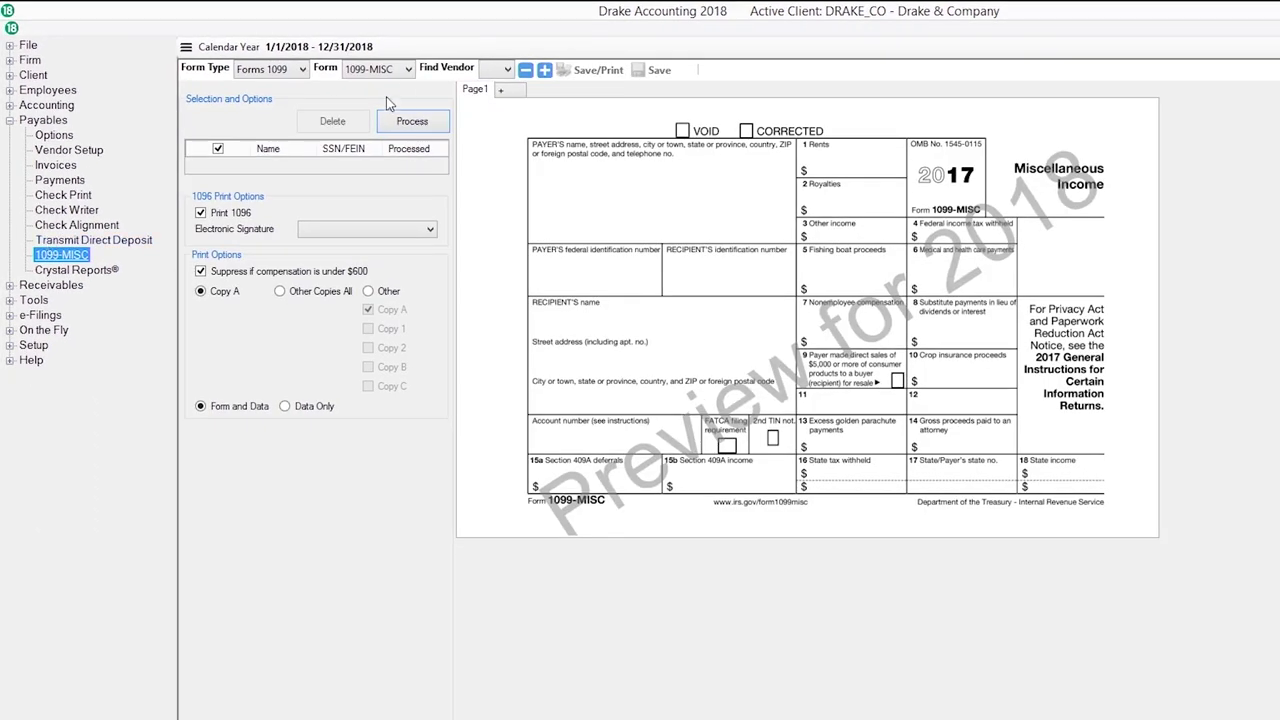
click(409, 72)
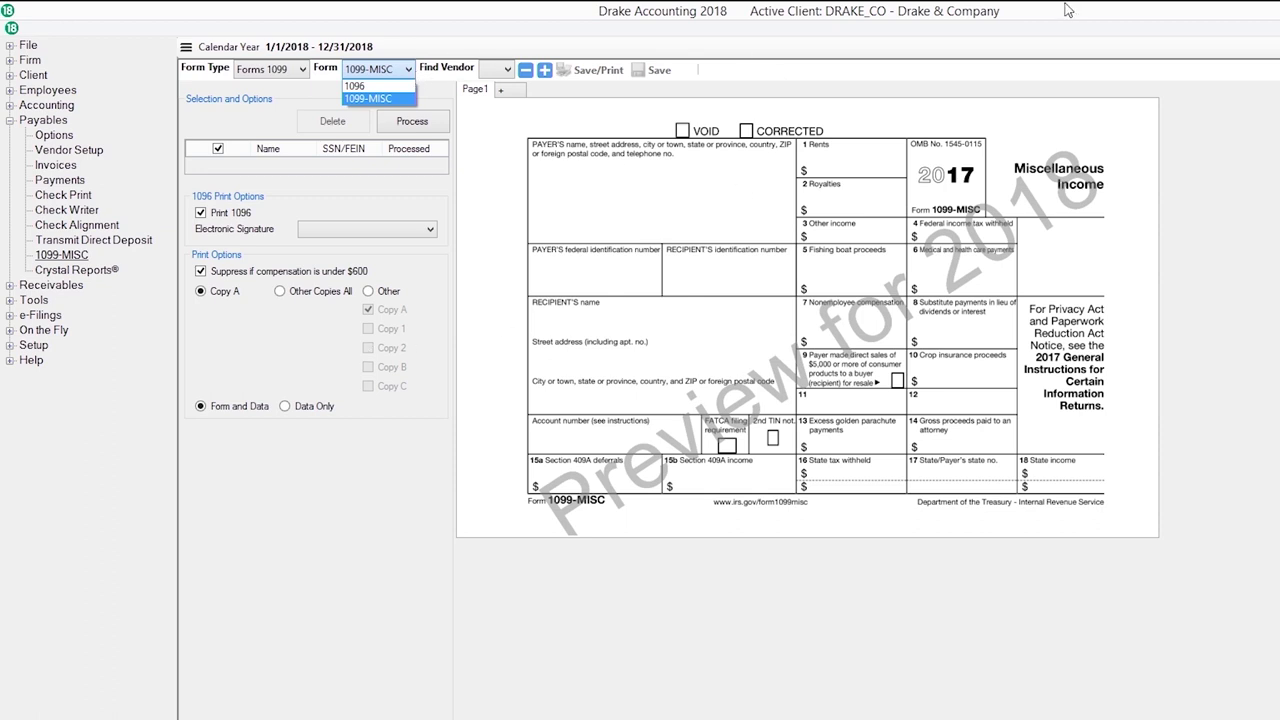
key(Return)
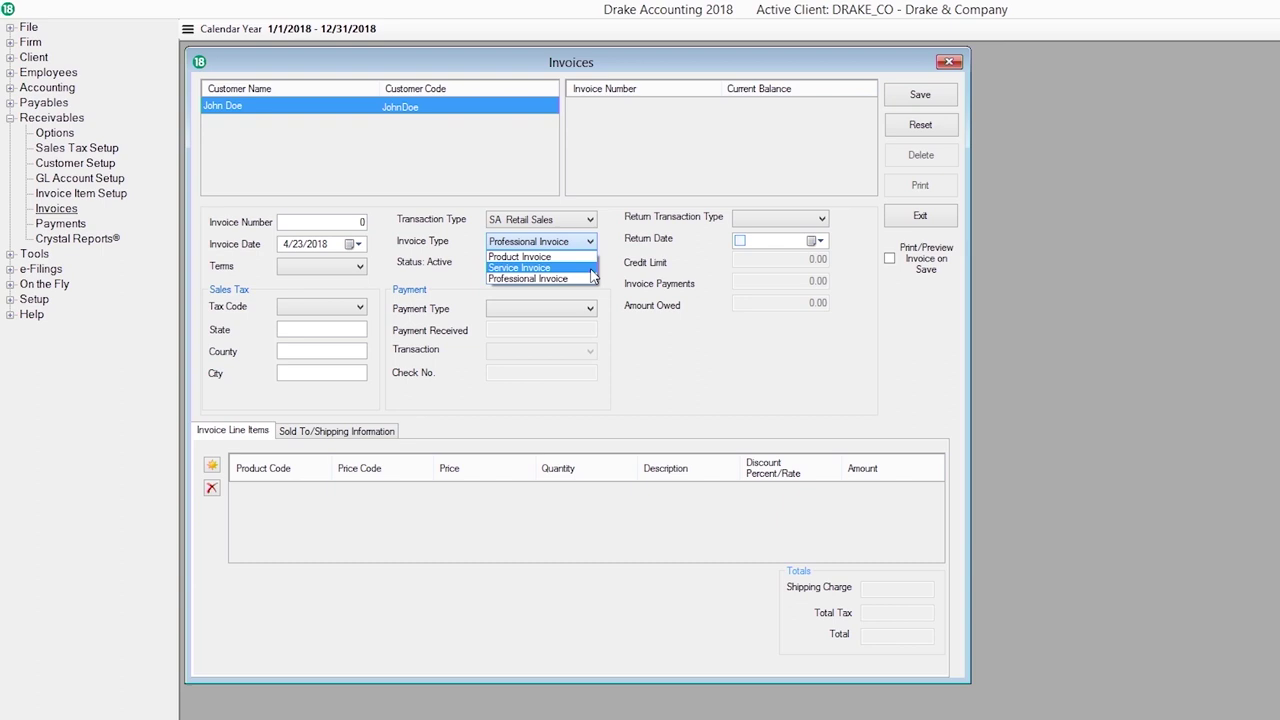
Keep Professional Invoice as the receivables invoice type
click(679, 378)
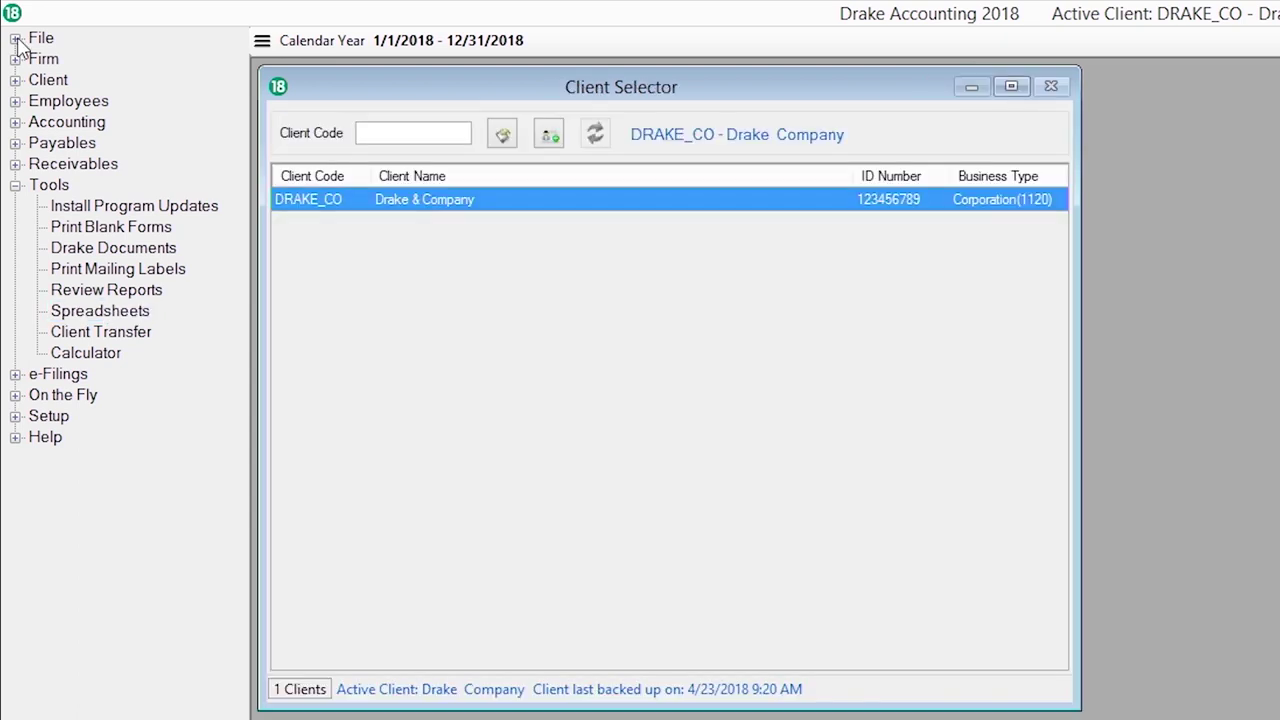
Bring up the QuickBooks/Sage import screen from the File options
click(15, 38)
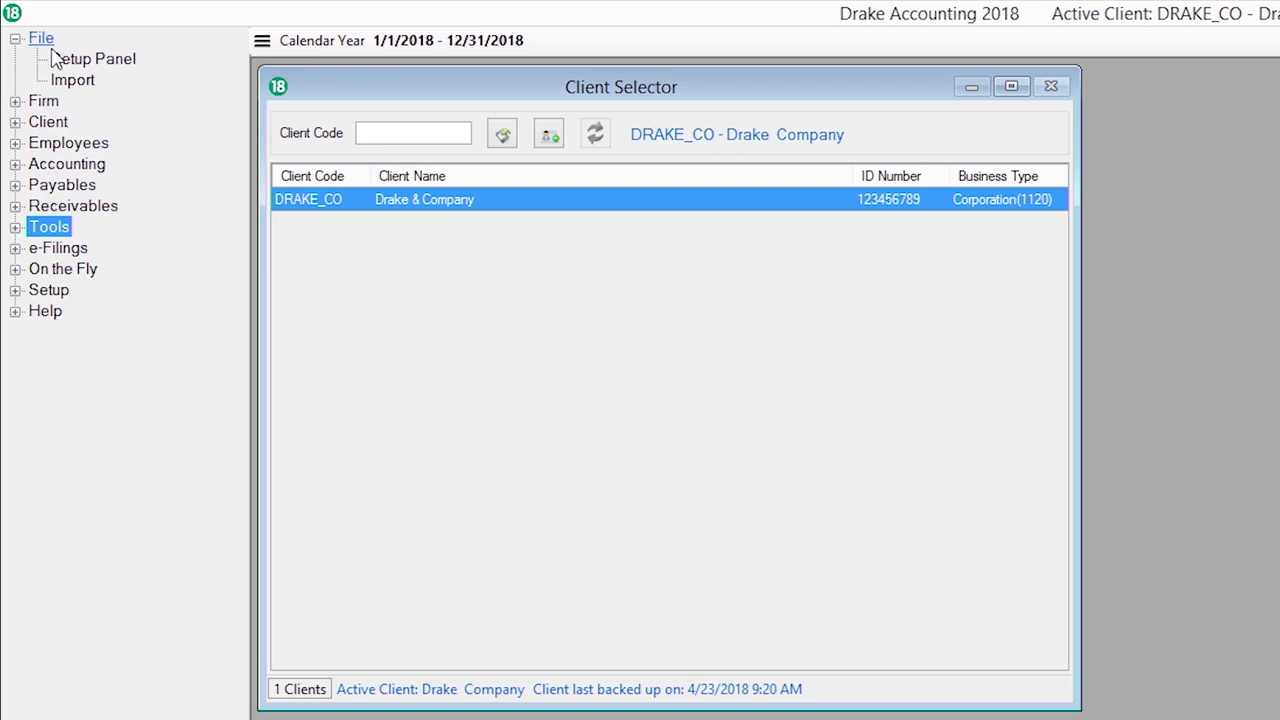
click(72, 81)
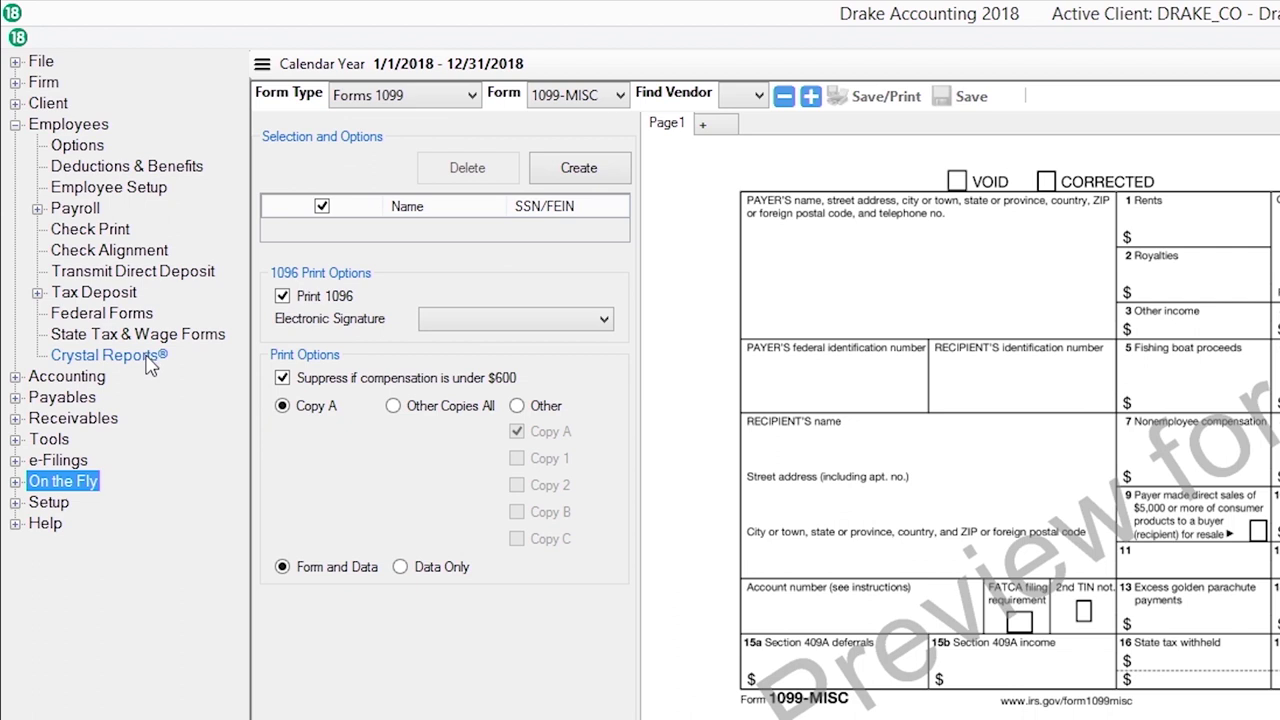
Review the employee report groups, then view and close the Electronic Signatures setup
click(148, 352)
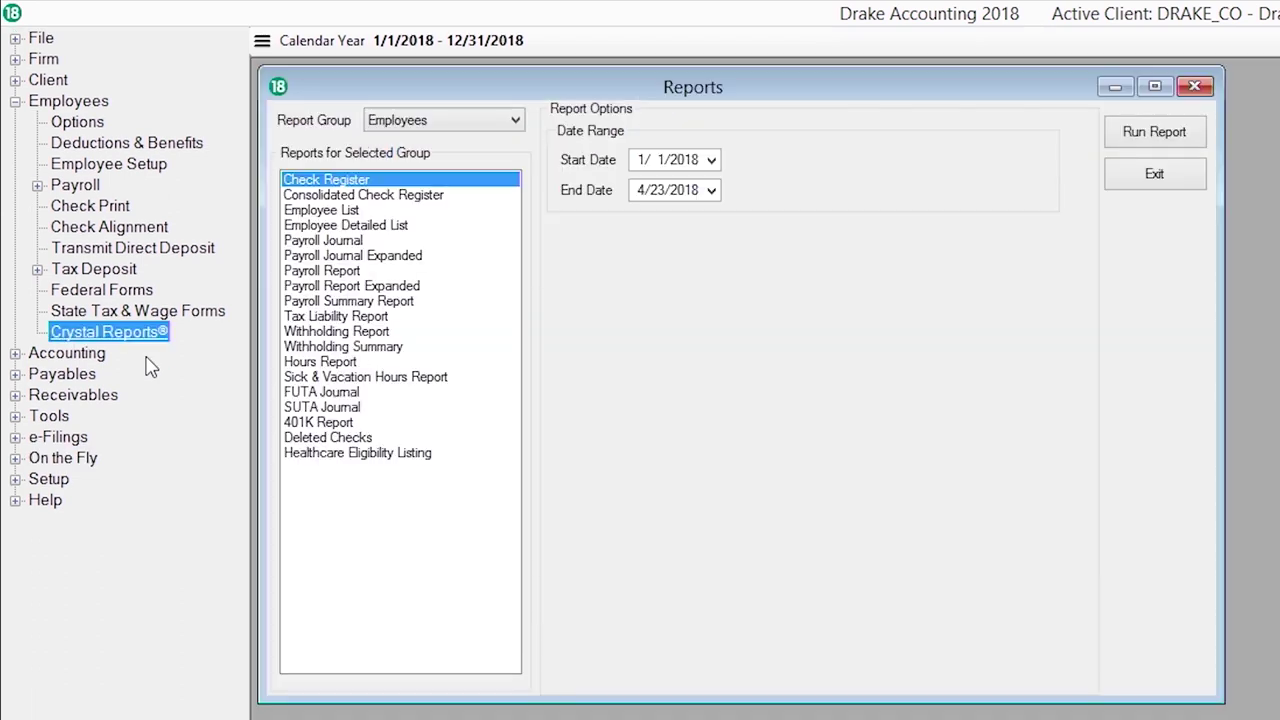
click(515, 120)
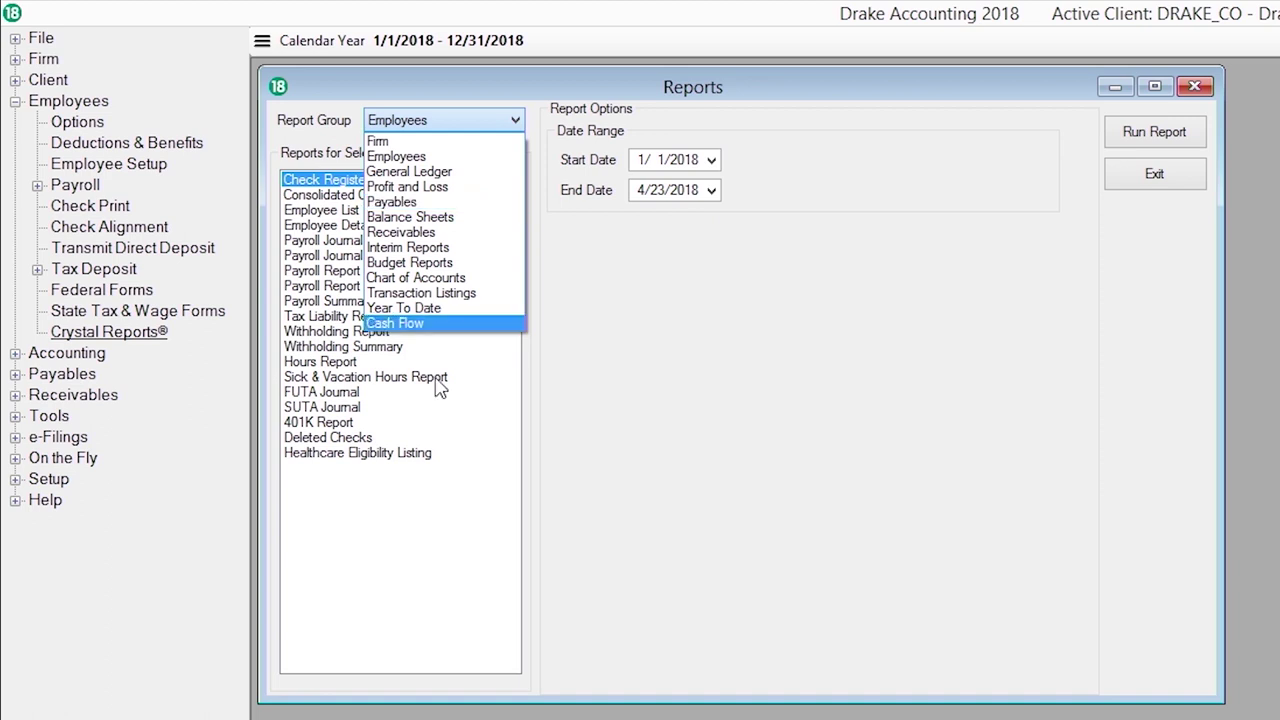
click(1155, 175)
click(1155, 175)
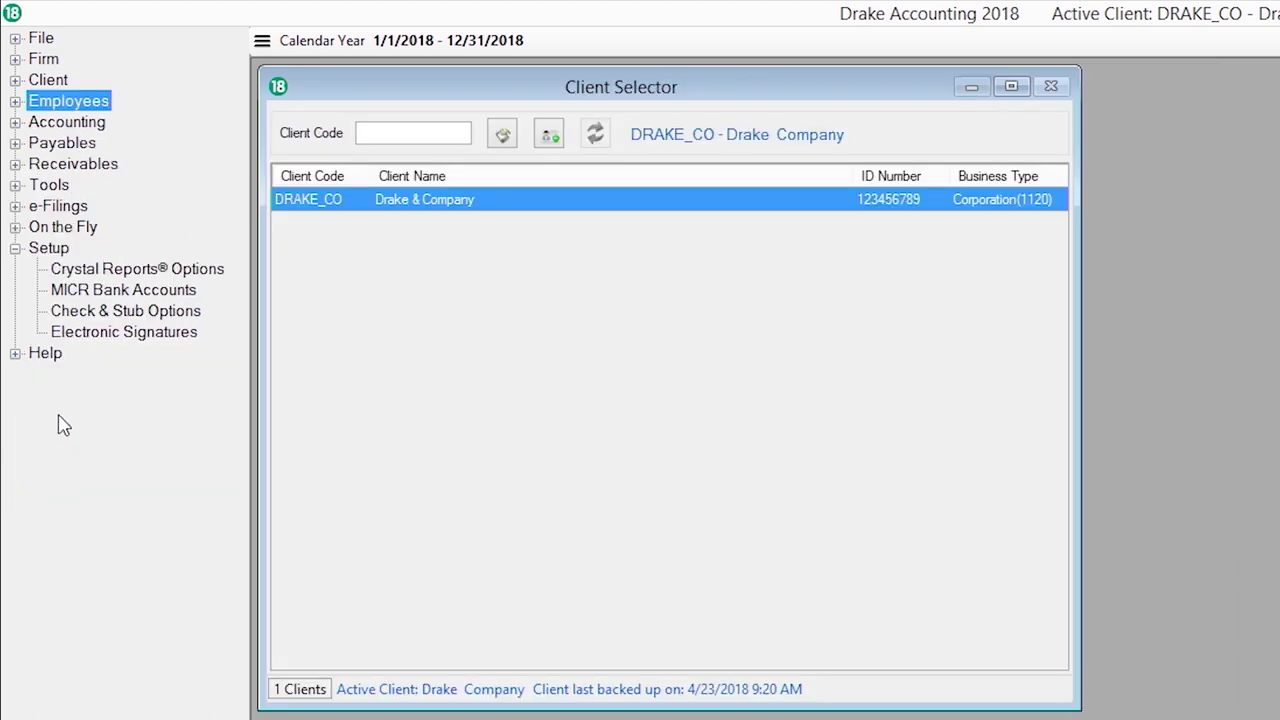
click(128, 333)
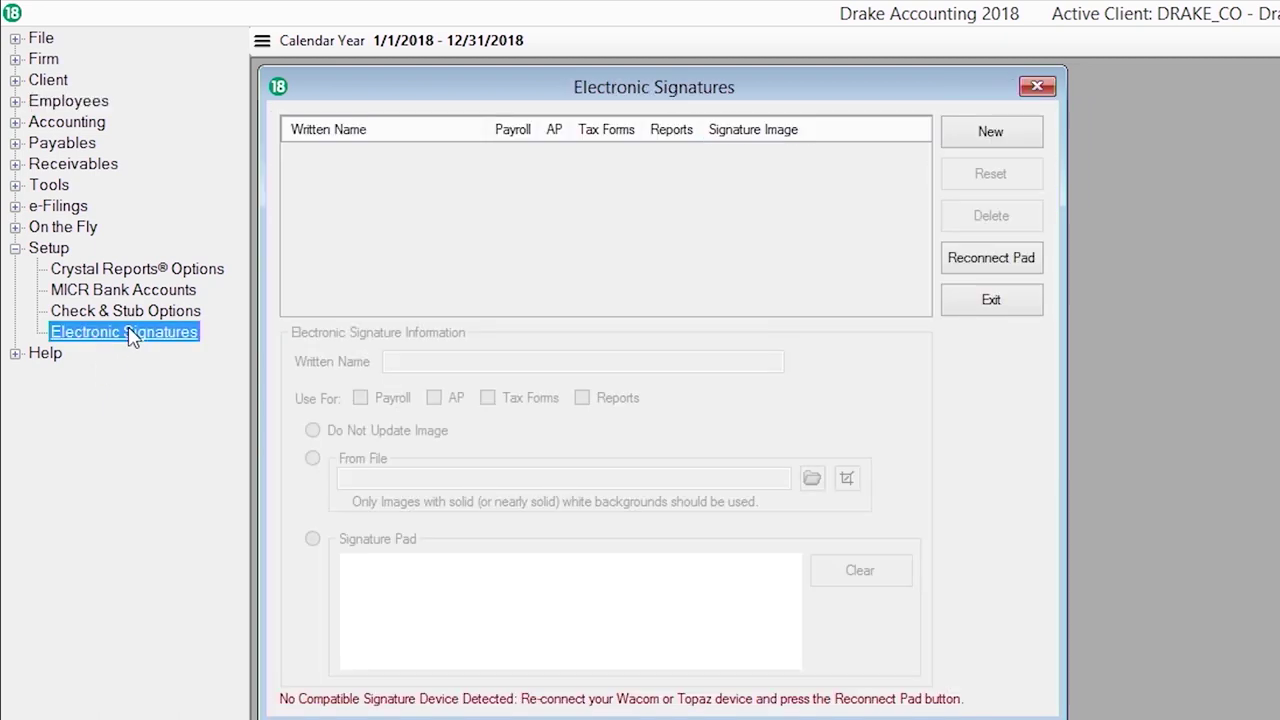
click(999, 306)
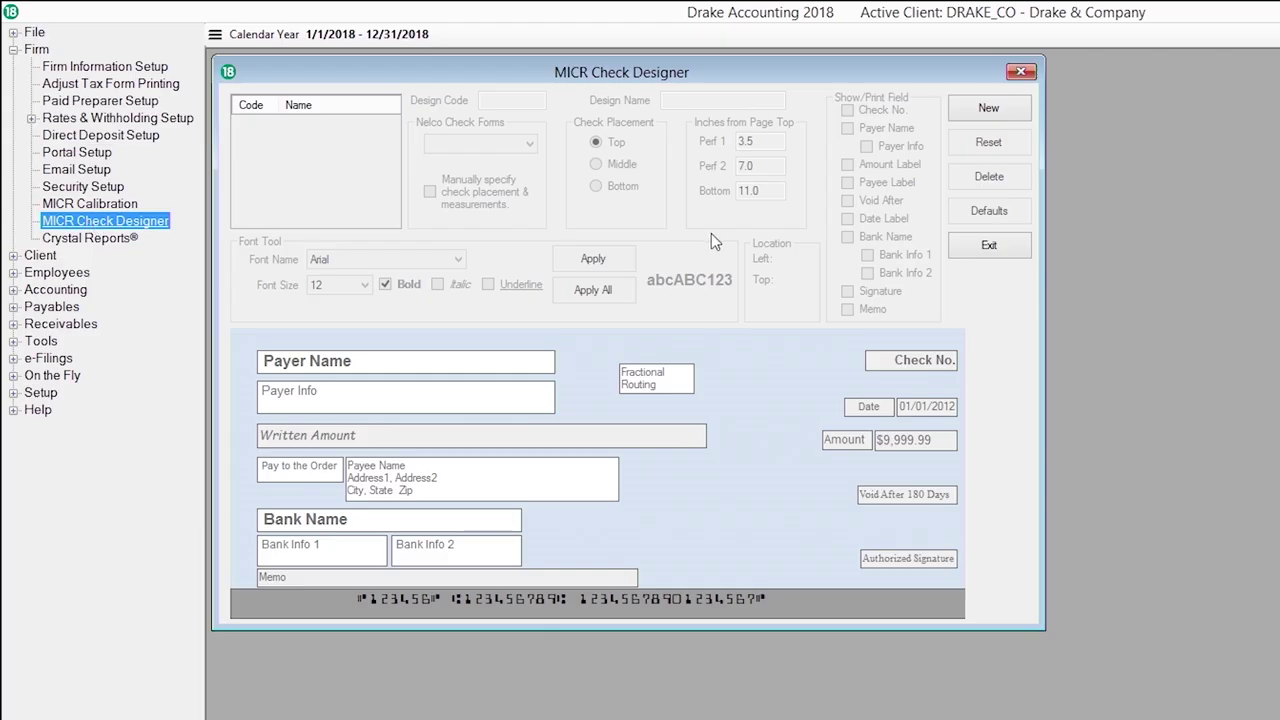